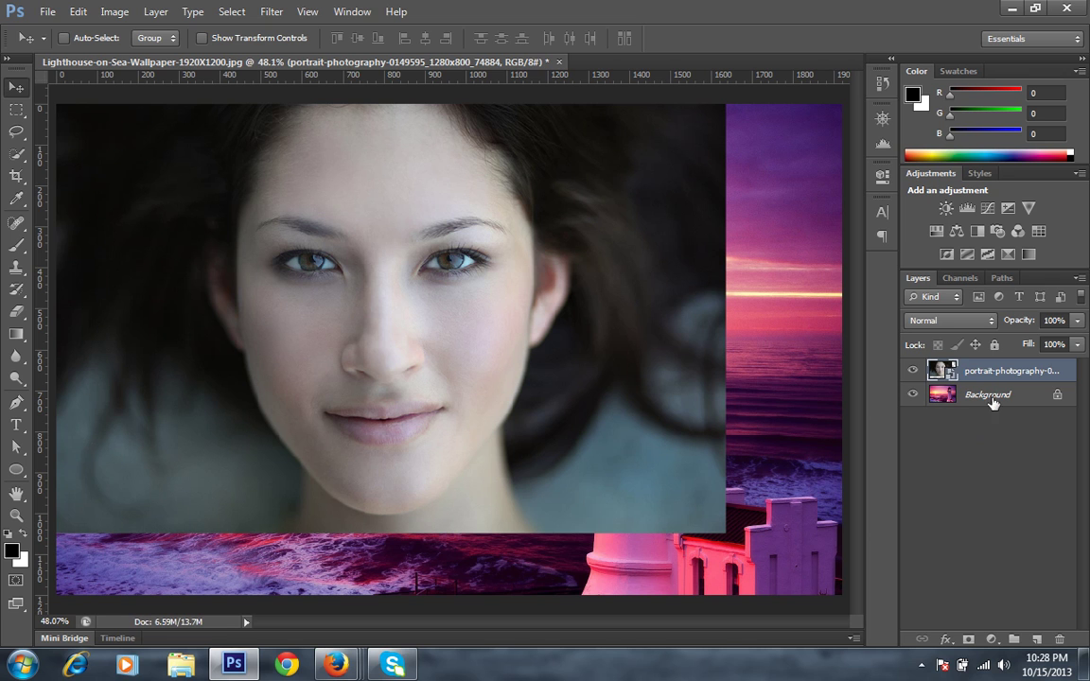
pyautogui.click(988, 401)
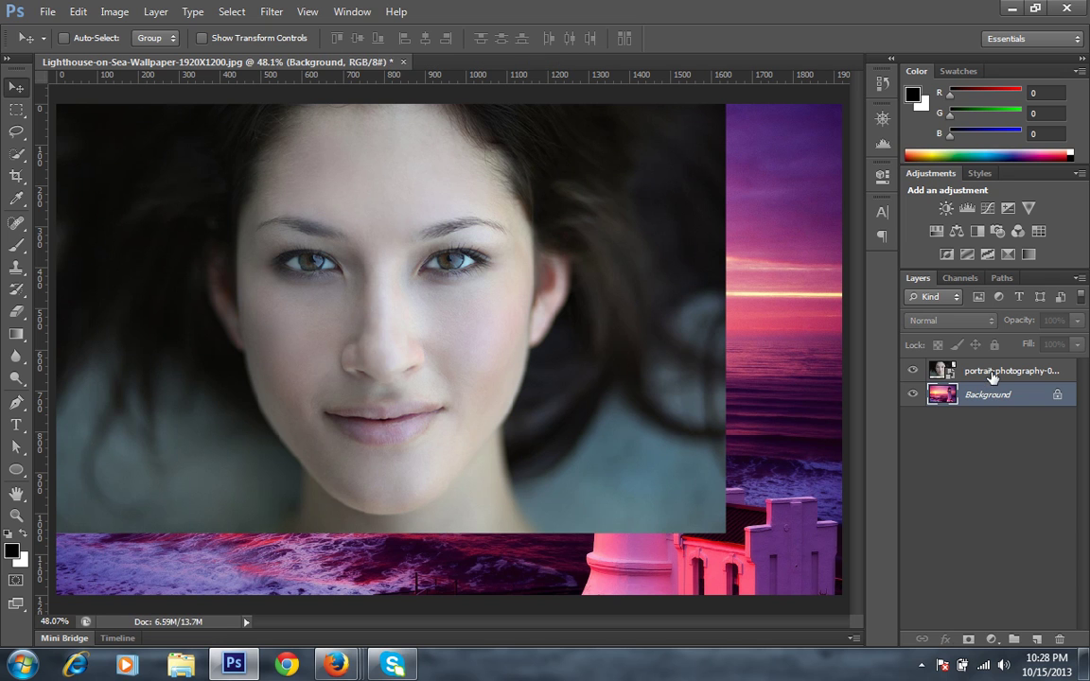
pyautogui.click(932, 371)
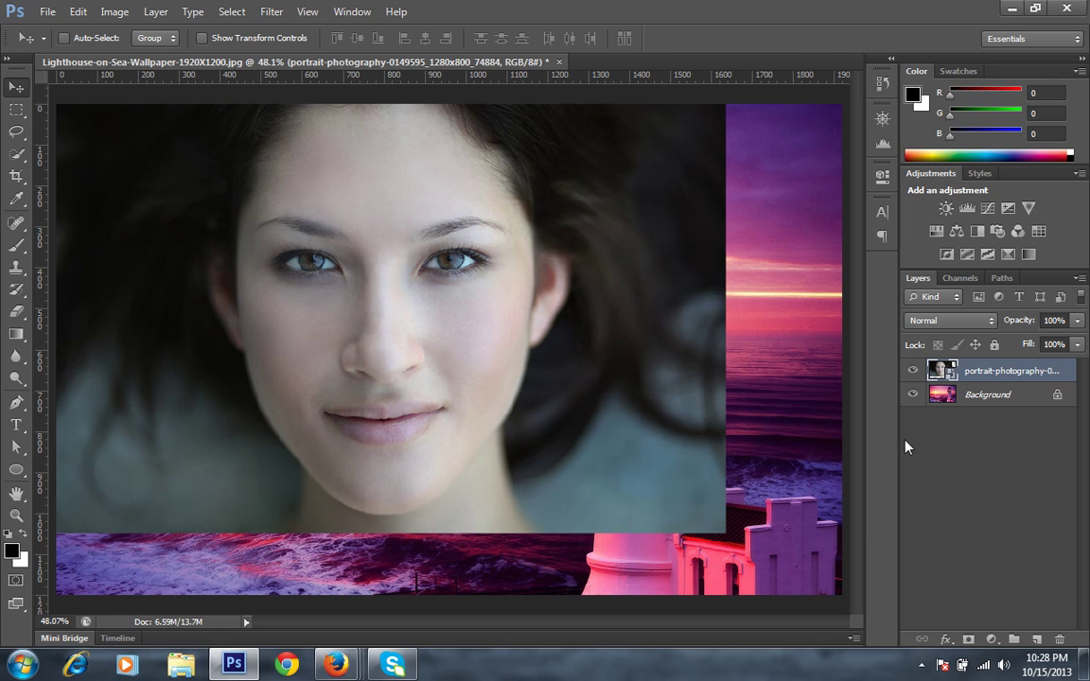
pyautogui.click(1041, 473)
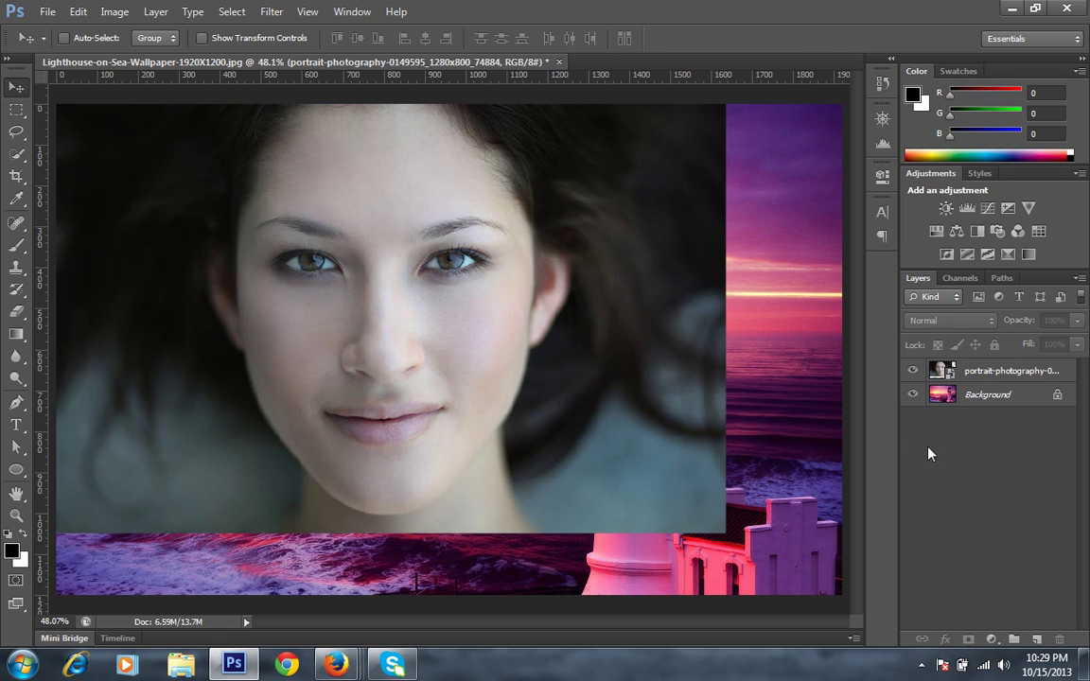
pyautogui.click(430, 244)
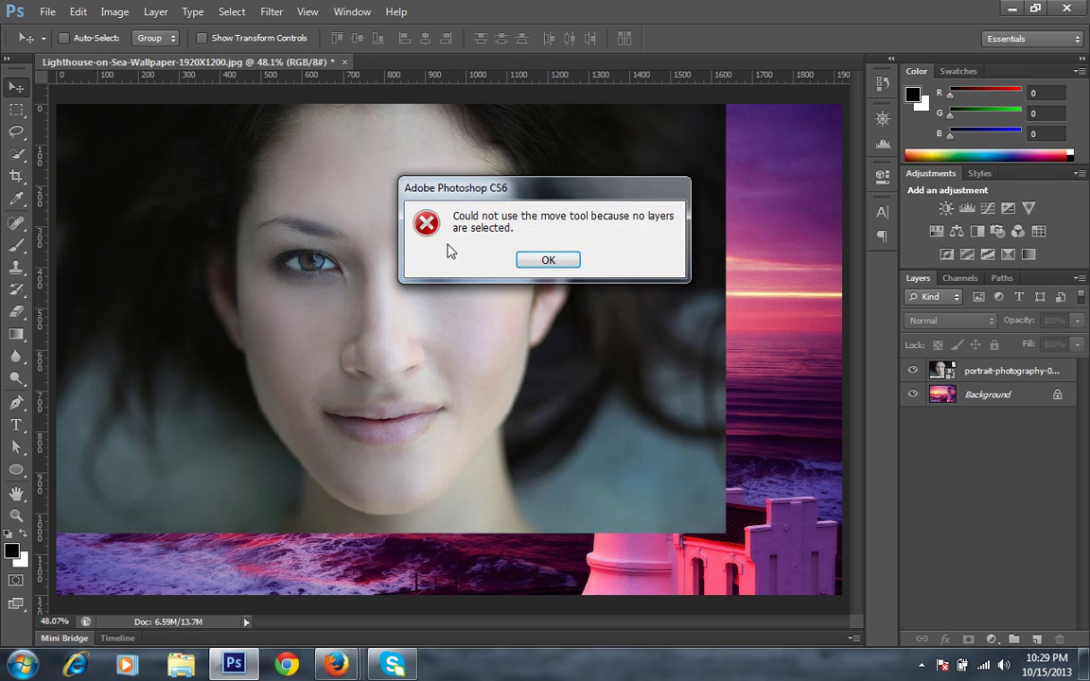
pyautogui.click(558, 261)
pyautogui.click(1020, 376)
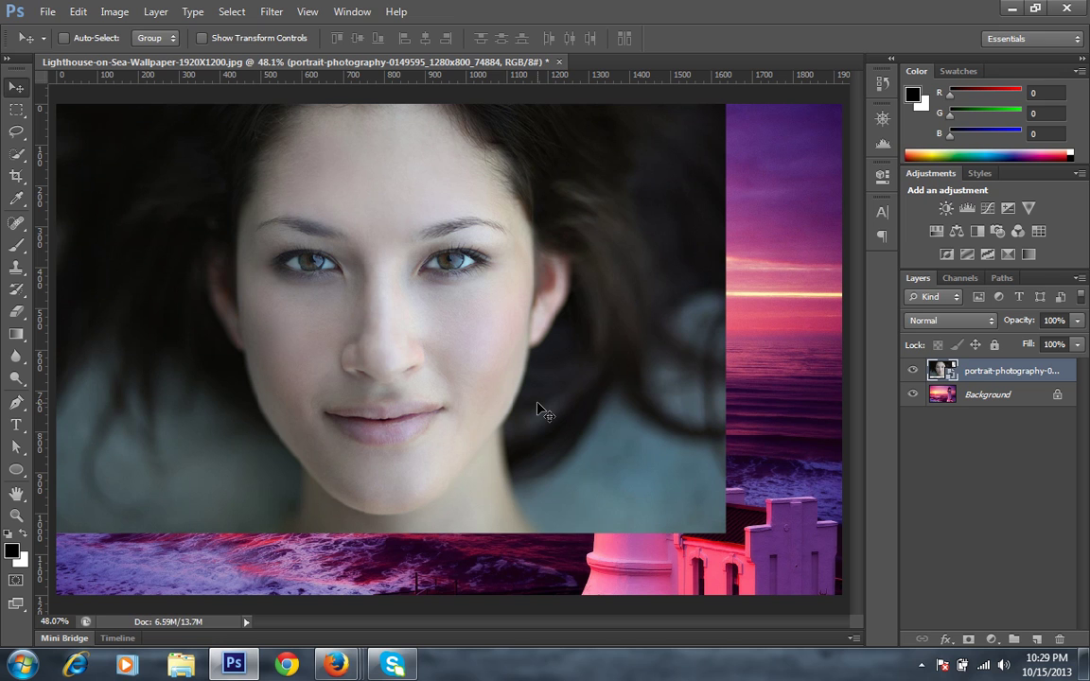
# - Free-transform the portrait to about 110% toward the top-left so the lighthouse shows, and commit
pyautogui.hotkey('ctrl', 't')
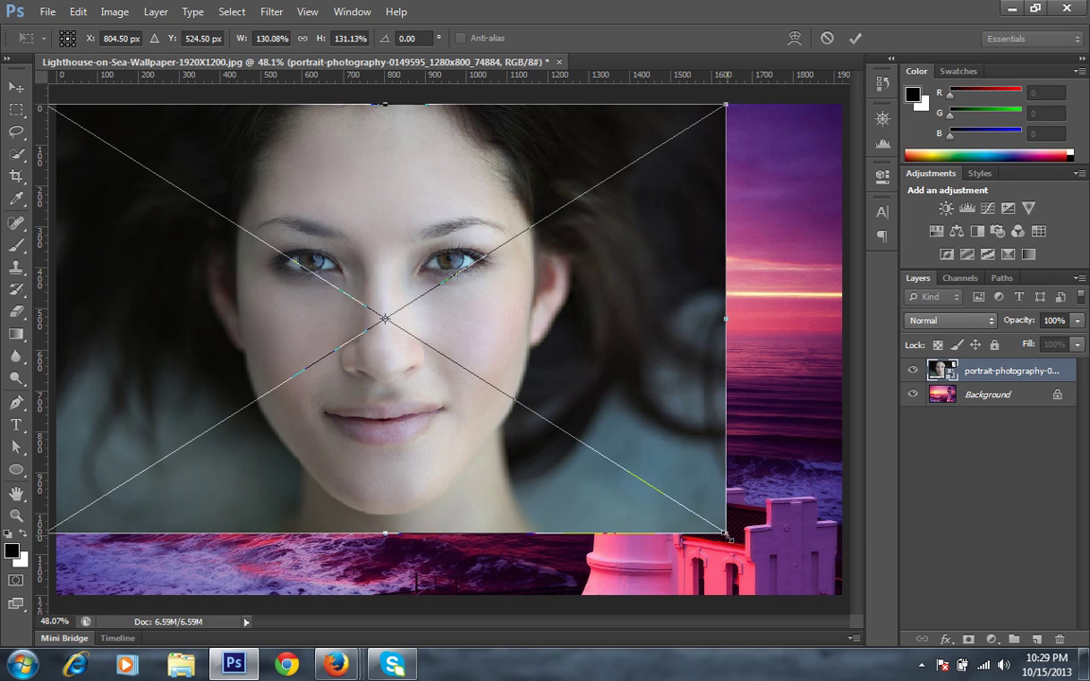
pyautogui.moveTo(726, 536); pyautogui.dragTo(627, 465)
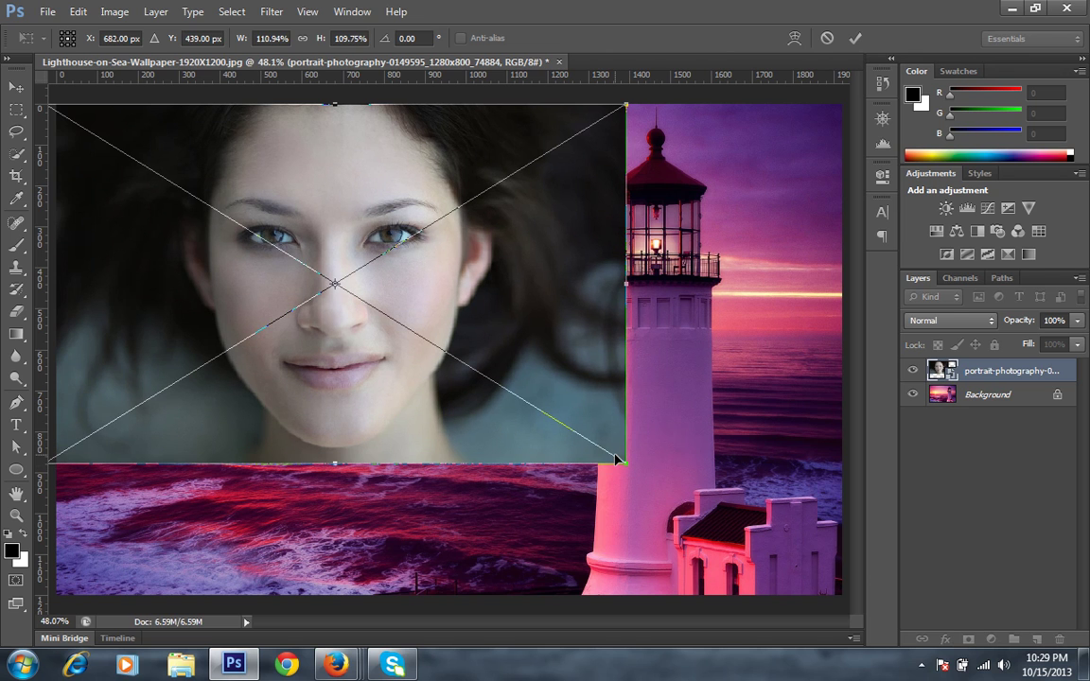
pyautogui.moveTo(616, 460); pyautogui.dragTo(612, 458)
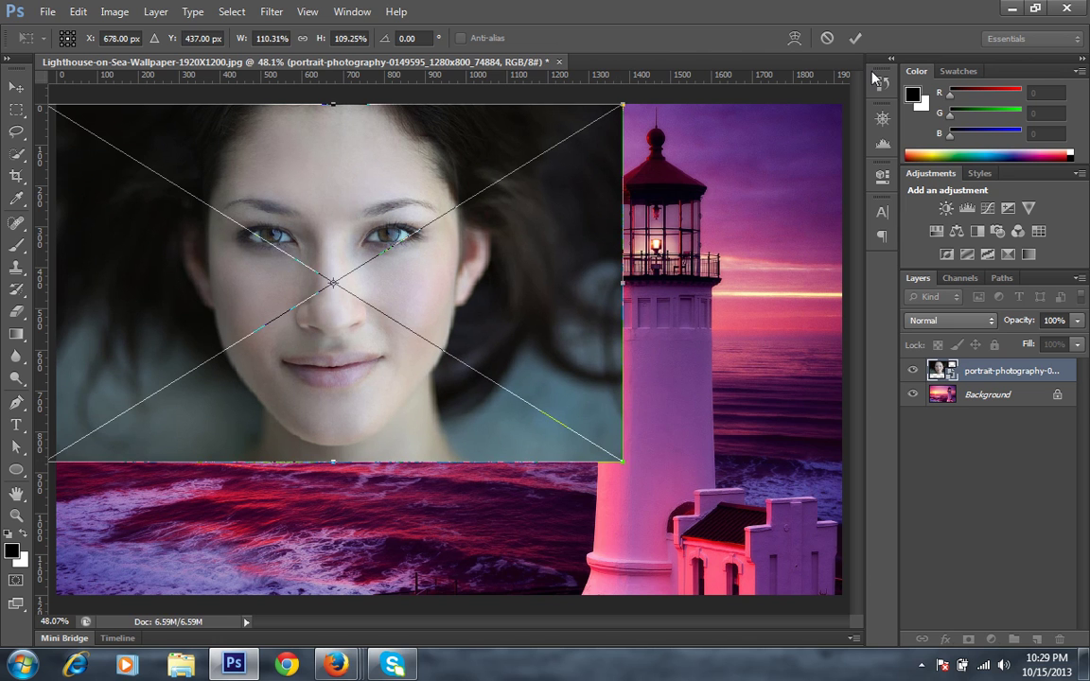
pyautogui.click(857, 38)
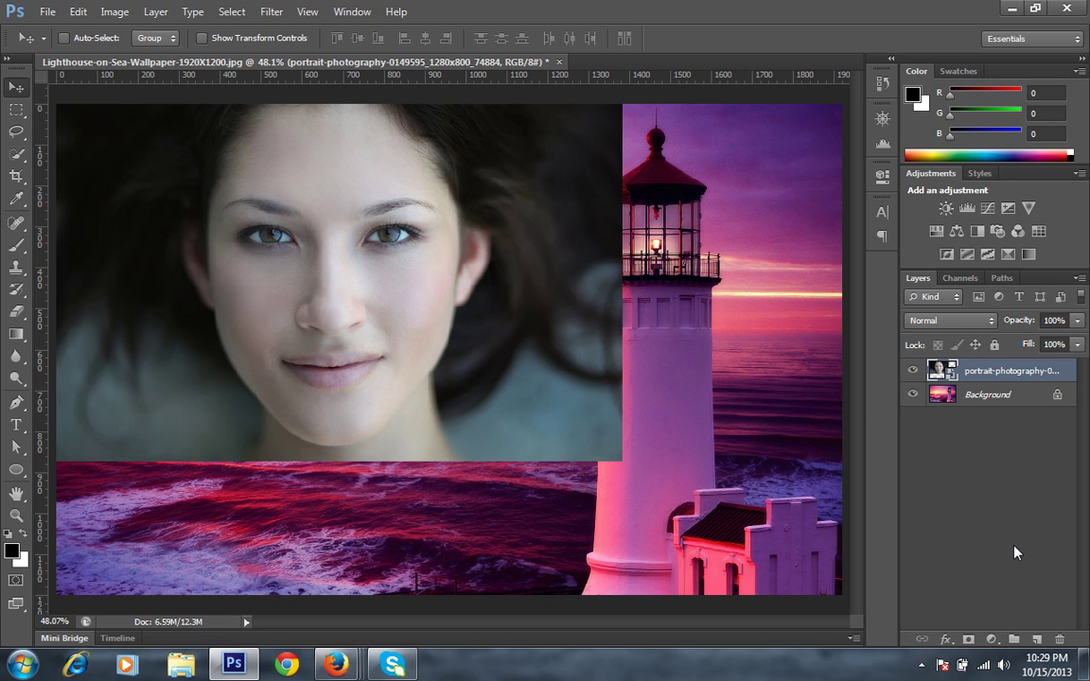
# - Add a white layer mask to the portrait and set a 700 px soft-edged Brush
pyautogui.click(968, 640)
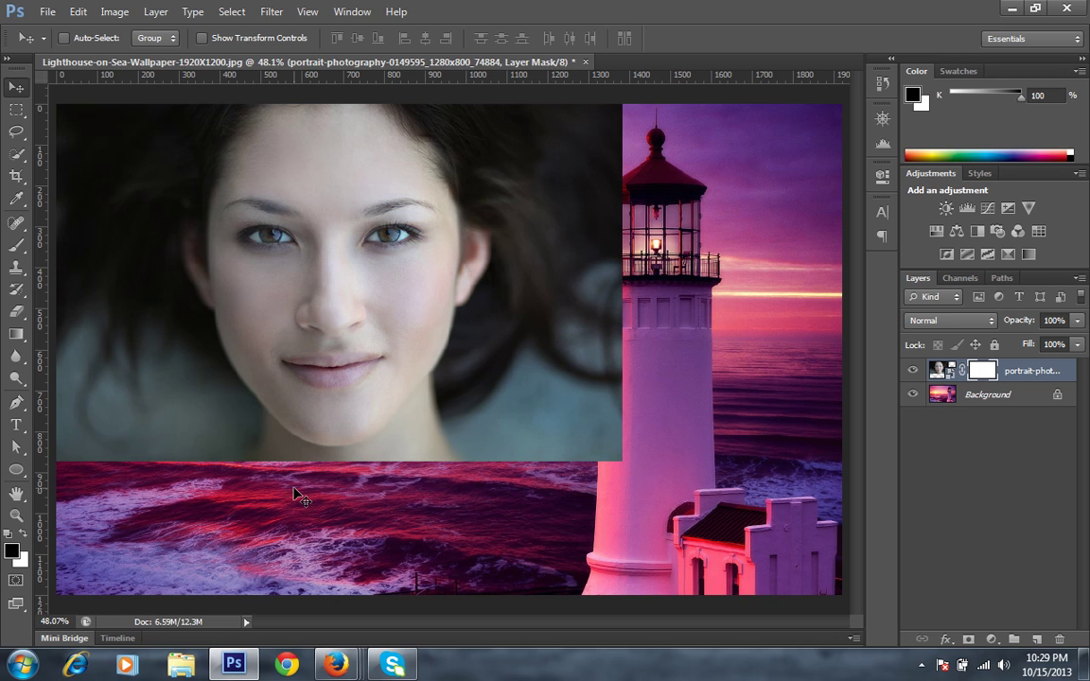
pyautogui.click(16, 244)
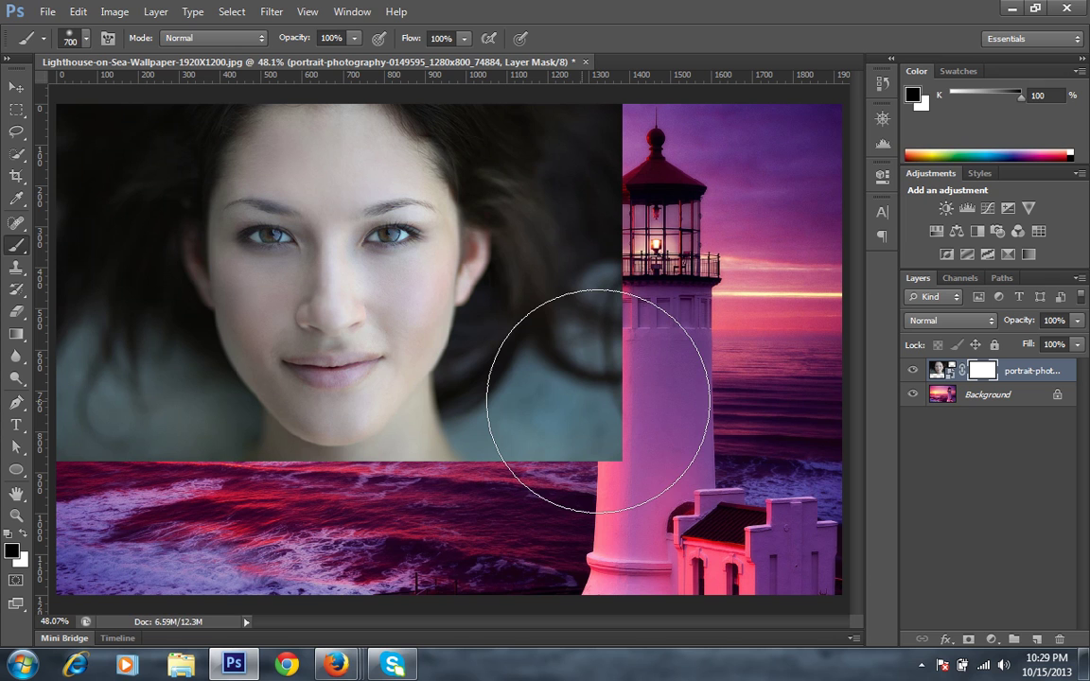
pyautogui.click(85, 40)
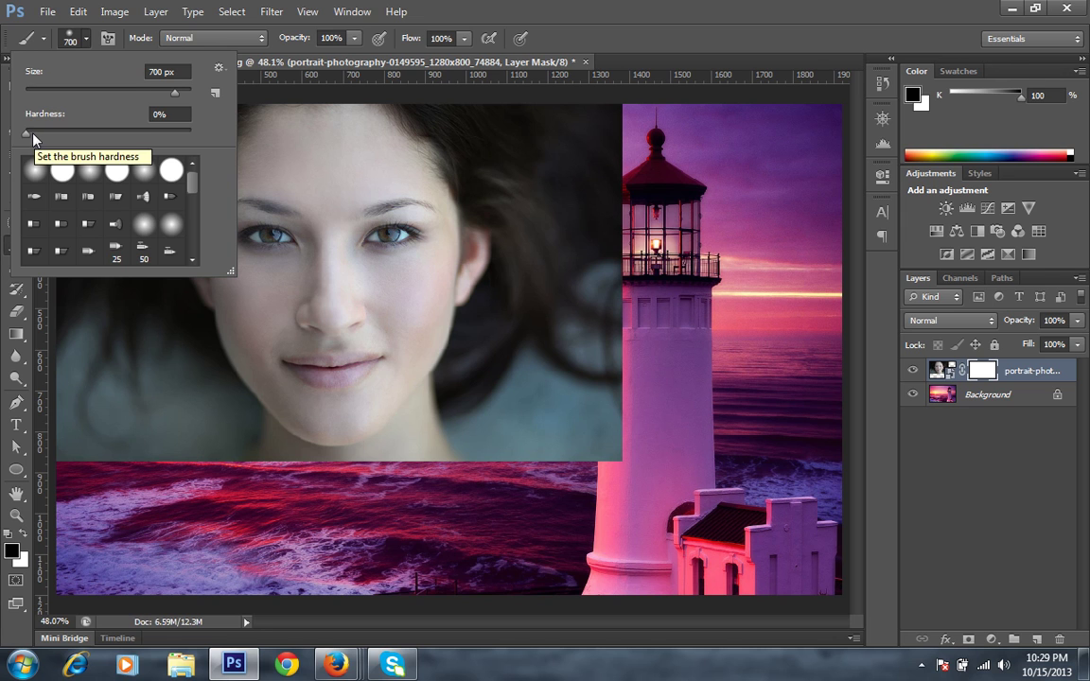
pyautogui.moveTo(33, 139)
pyautogui.mouseDown()
pyautogui.moveTo(191, 139)
pyautogui.moveTo(5, 140)
pyautogui.mouseUp()
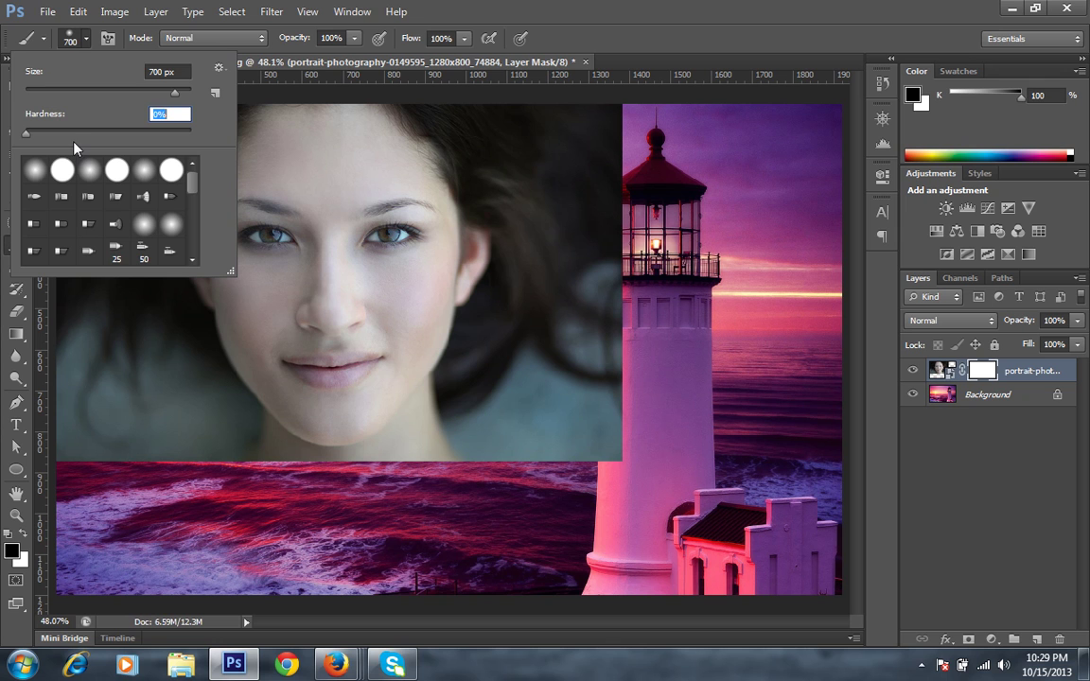
pyautogui.click(729, 115)
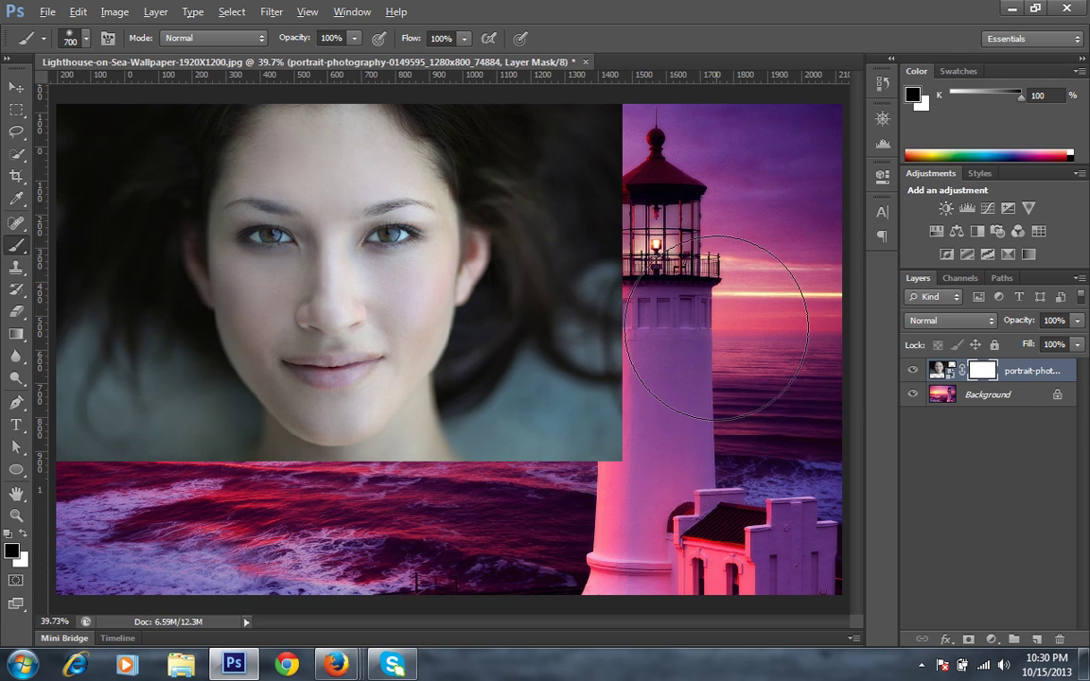
# - Paint black along the portrait's upper-right mask edge, then undo that stroke
pyautogui.scroll(-2, 719, 327)
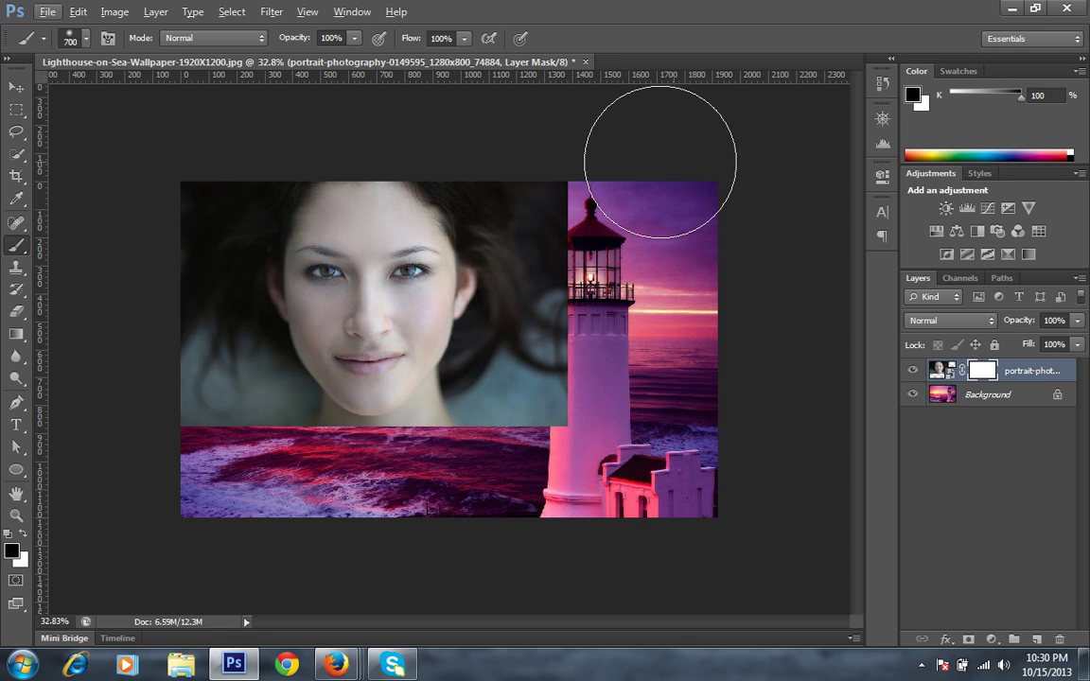
pyautogui.moveTo(651, 202)
pyautogui.mouseDown()
pyautogui.moveTo(630, 165)
pyautogui.moveTo(656, 197)
pyautogui.moveTo(638, 159)
pyautogui.moveTo(657, 193)
pyautogui.moveTo(644, 163)
pyautogui.moveTo(636, 448)
pyautogui.moveTo(641, 412)
pyautogui.moveTo(626, 379)
pyautogui.moveTo(639, 369)
pyautogui.moveTo(637, 335)
pyautogui.moveTo(617, 421)
pyautogui.moveTo(567, 499)
pyautogui.moveTo(510, 493)
pyautogui.moveTo(334, 510)
pyautogui.moveTo(456, 510)
pyautogui.moveTo(352, 523)
pyautogui.moveTo(251, 512)
pyautogui.moveTo(167, 483)
pyautogui.moveTo(154, 468)
pyautogui.moveTo(115, 323)
pyautogui.mouseUp()
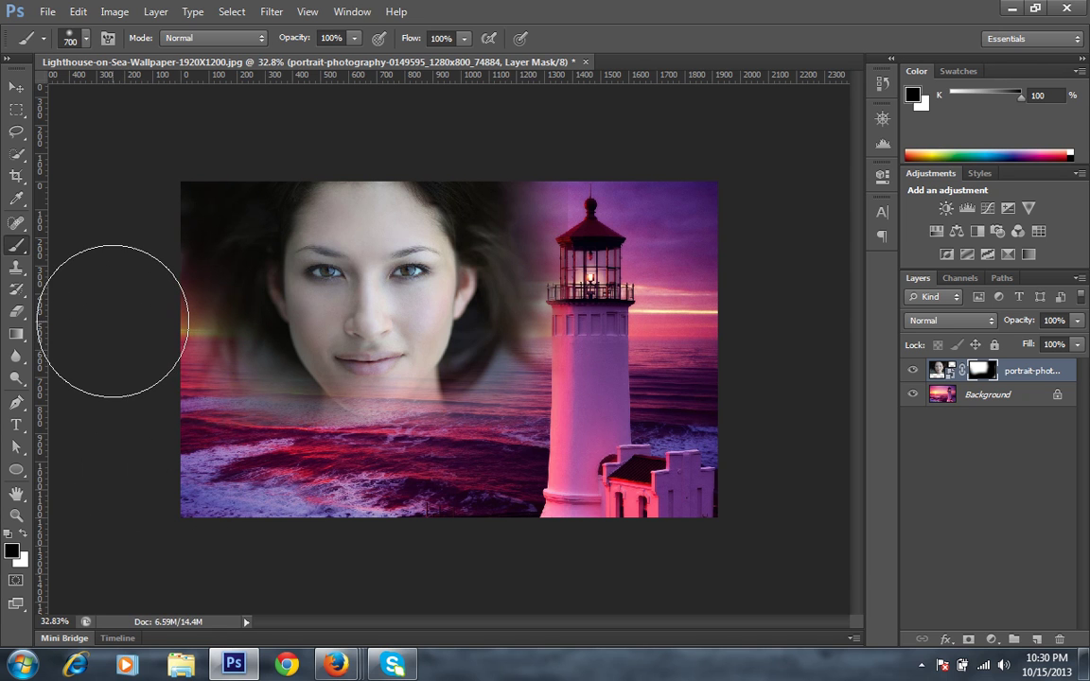
pyautogui.scroll(-2, 184, 348)
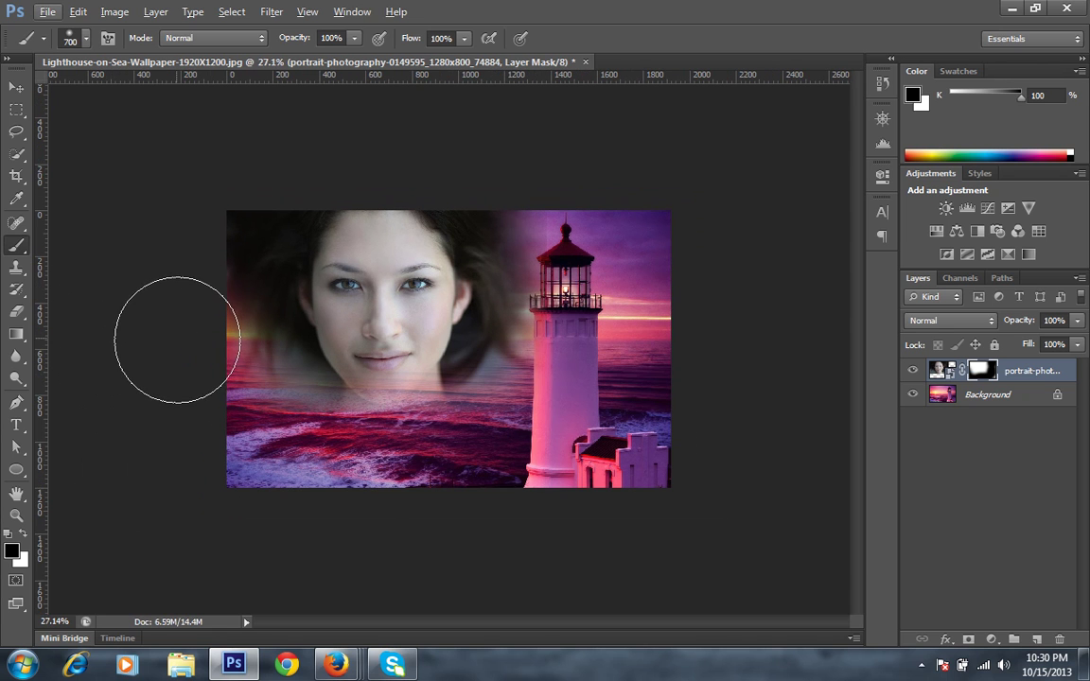
pyautogui.hotkey('ctrl', 'alt', 'z')
pyautogui.hotkey('ctrl', 'alt', 'z')
pyautogui.hotkey('ctrl', 'alt', 'z')
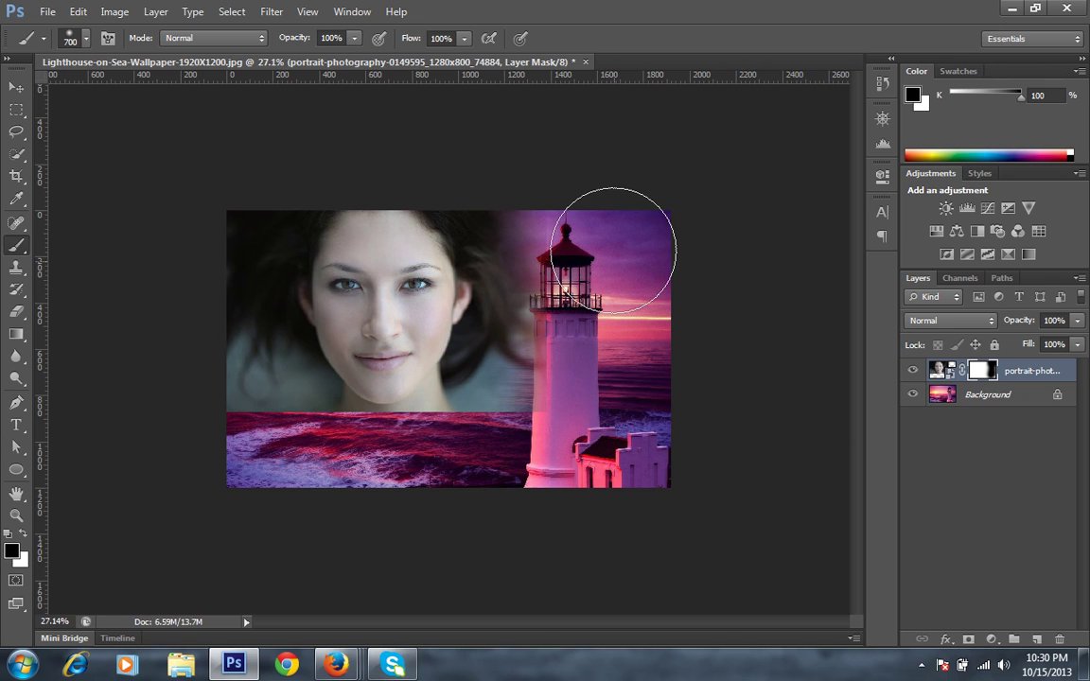
# - Paint the portrait's lower and left mask edges black, enlarge the brush to 1400, and fit the image on screen
pyautogui.moveTo(595, 360)
pyautogui.mouseDown()
pyautogui.moveTo(590, 415)
pyautogui.moveTo(550, 450)
pyautogui.moveTo(421, 486)
pyautogui.moveTo(214, 489)
pyautogui.moveTo(212, 470)
pyautogui.moveTo(156, 396)
pyautogui.mouseUp()
pyautogui.moveTo(161, 334)
pyautogui.mouseDown()
pyautogui.moveTo(170, 212)
pyautogui.moveTo(122, 150)
pyautogui.moveTo(285, 131)
pyautogui.moveTo(222, 128)
pyautogui.moveTo(178, 136)
pyautogui.moveTo(587, 139)
pyautogui.moveTo(304, 115)
pyautogui.moveTo(430, 138)
pyautogui.mouseUp()
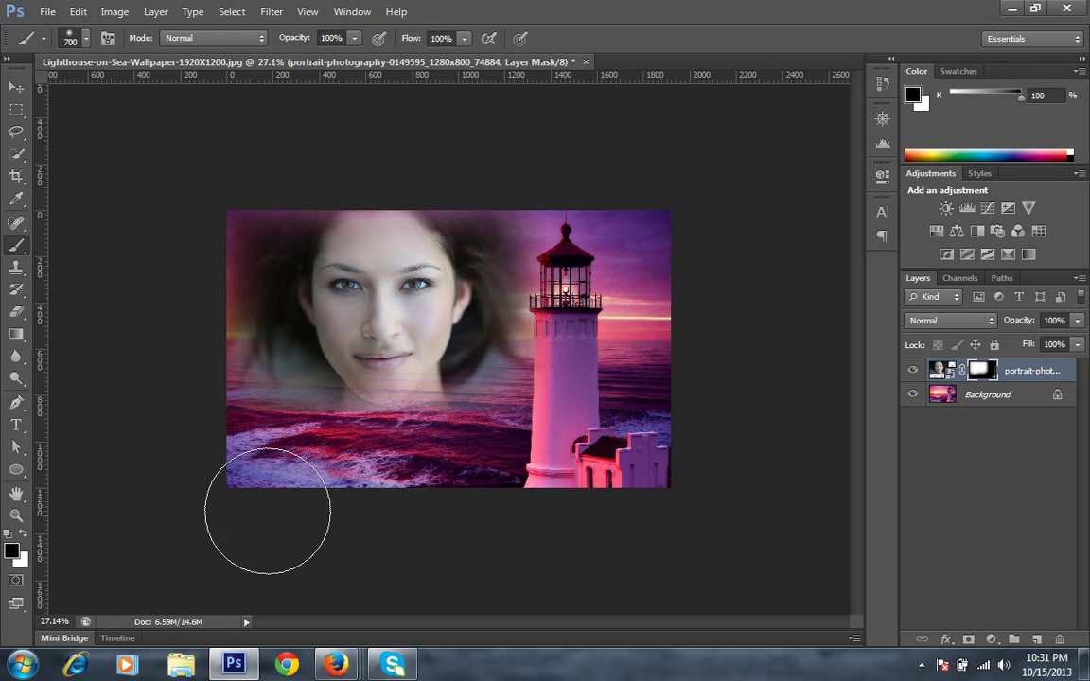
pyautogui.press(']')
pyautogui.press(']')
pyautogui.press(']')
pyautogui.press(']')
pyautogui.press(']')
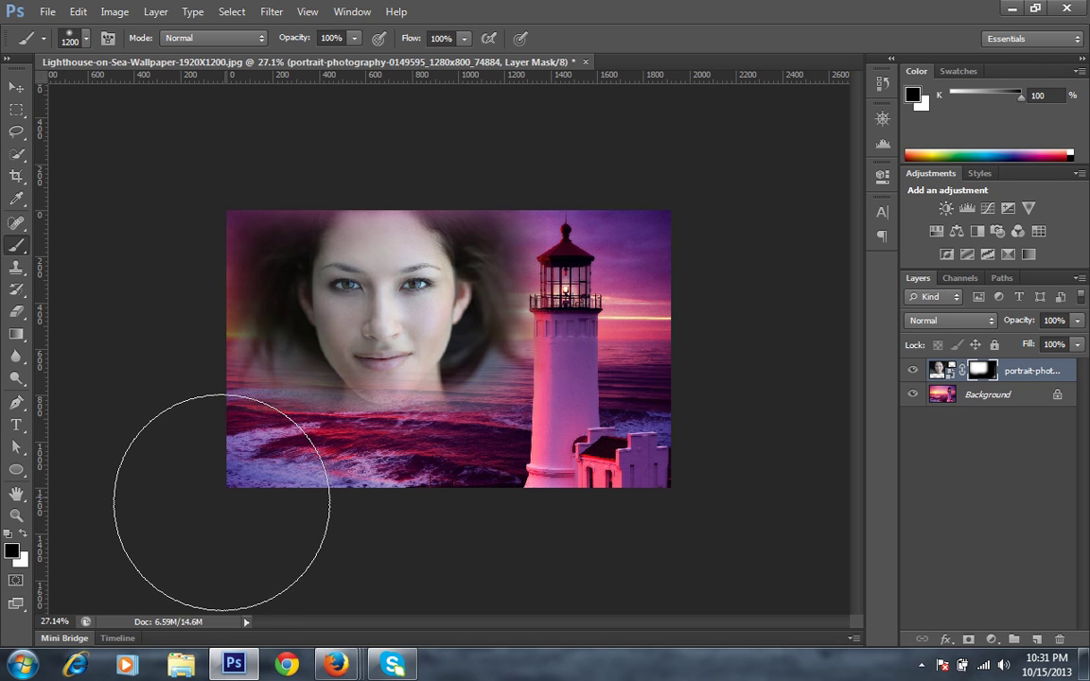
pyautogui.press(']')
pyautogui.press(']')
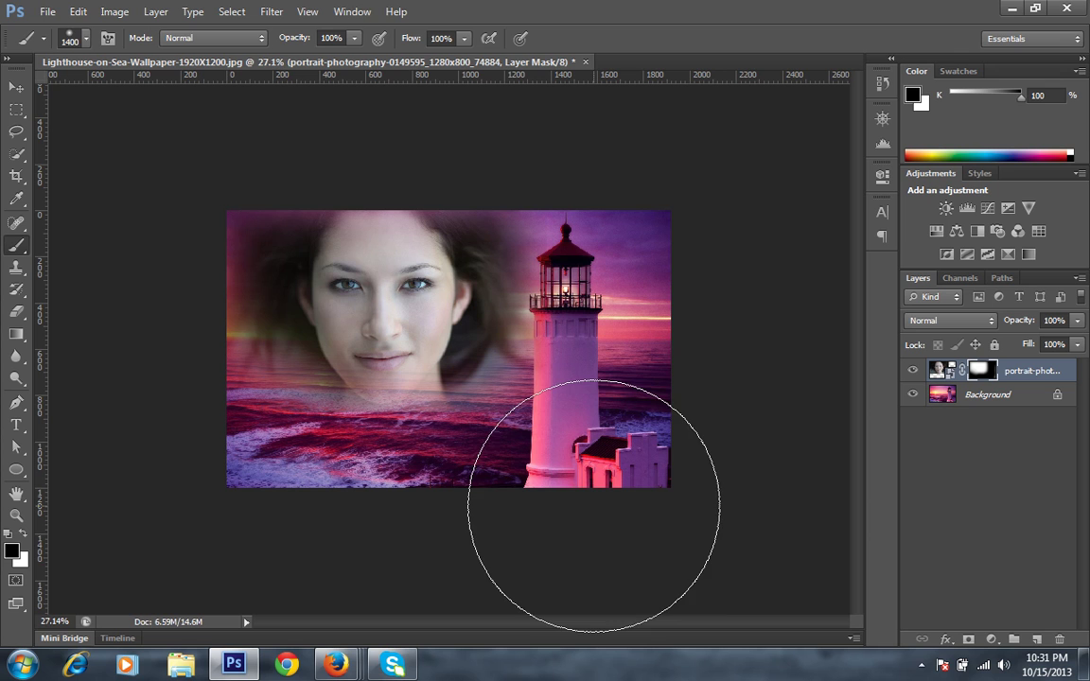
pyautogui.hotkey('ctrl', '0')
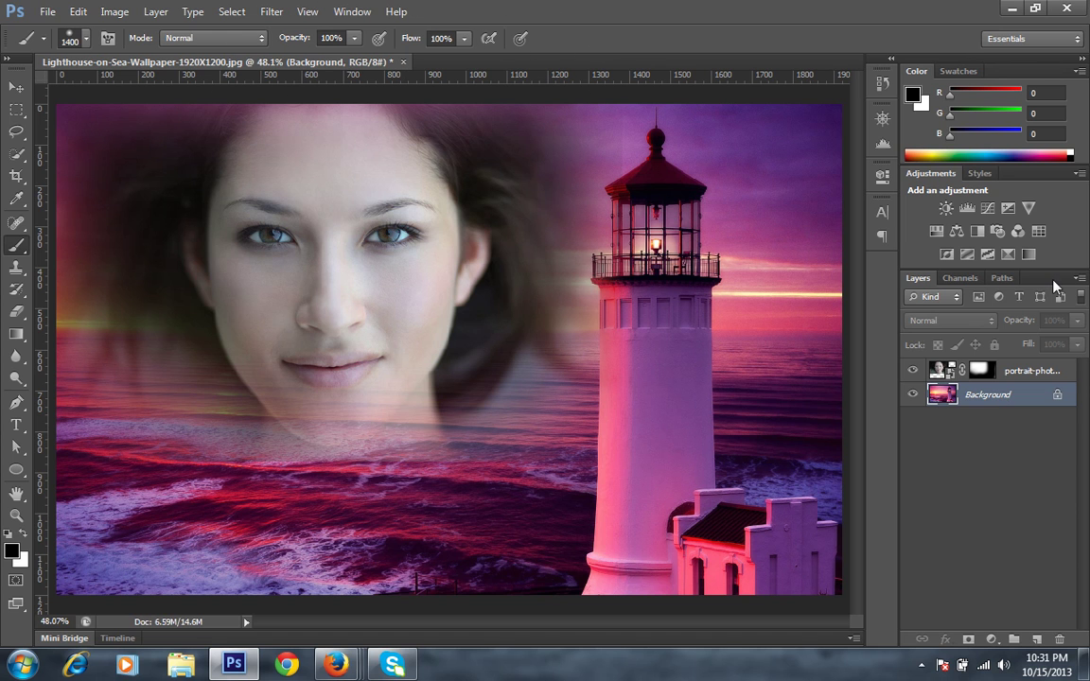
# - Set the portrait layer's opacity to 68% in the Layers panel
pyautogui.click(1028, 372)
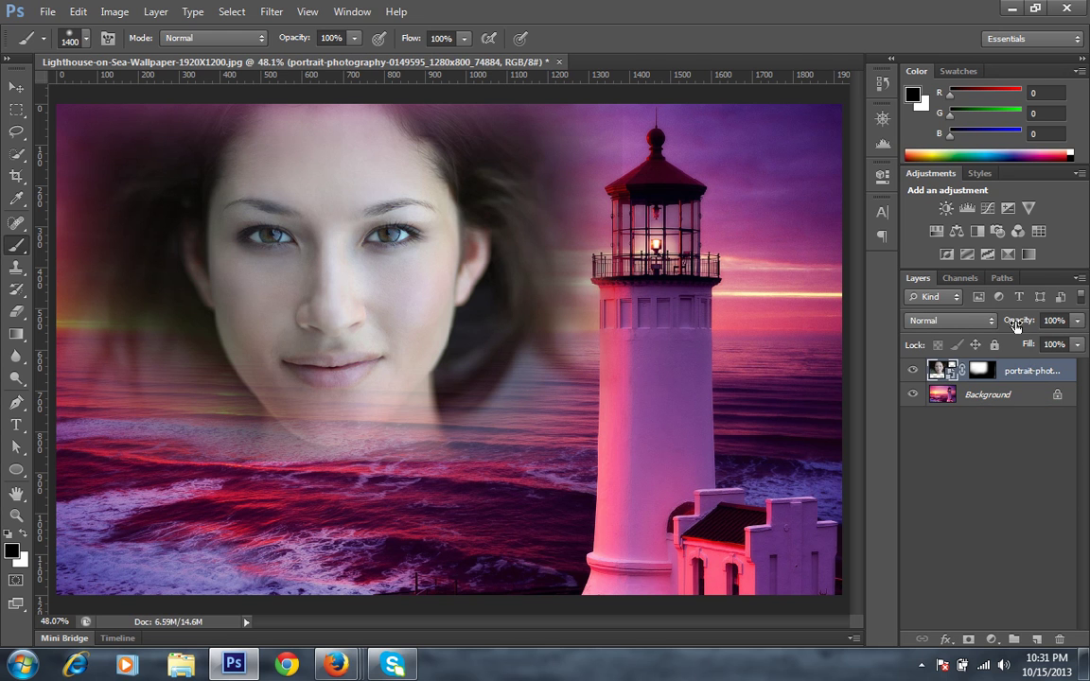
pyautogui.moveTo(1016, 325); pyautogui.dragTo(987, 328)
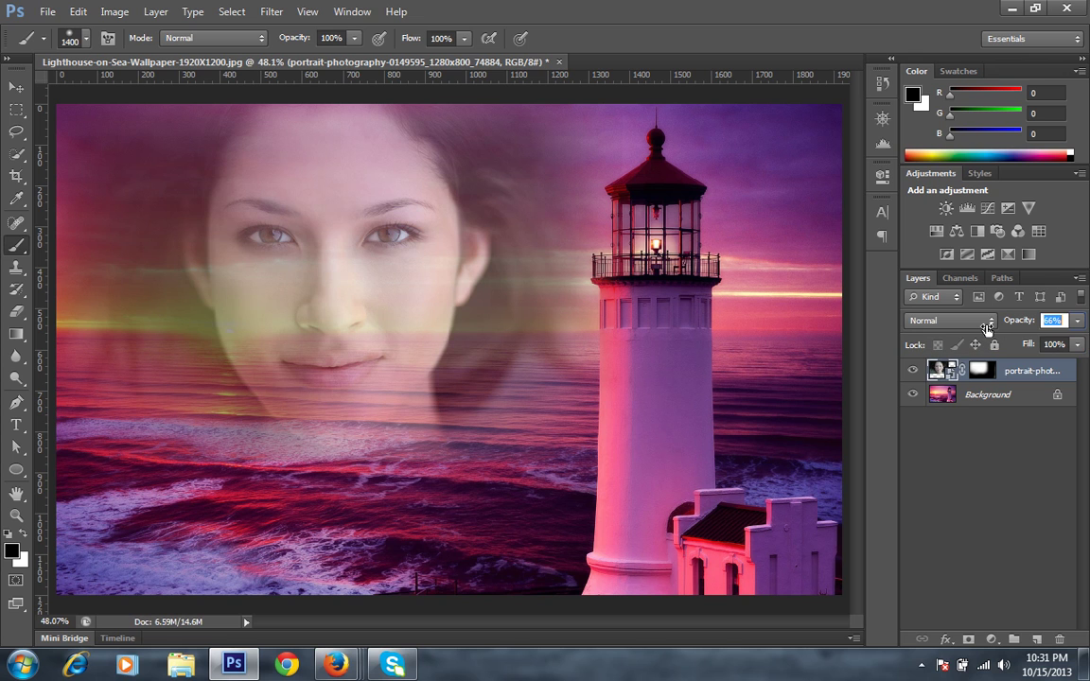
pyautogui.moveTo(987, 327); pyautogui.dragTo(989, 327)
pyautogui.click(914, 425)
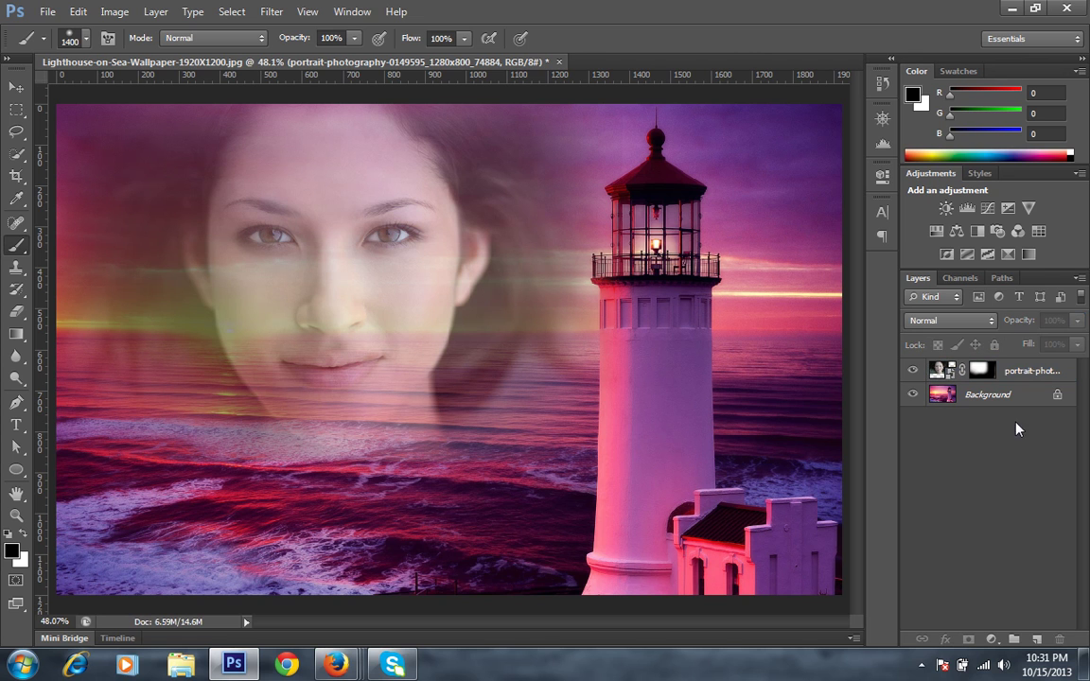
pyautogui.click(1026, 369)
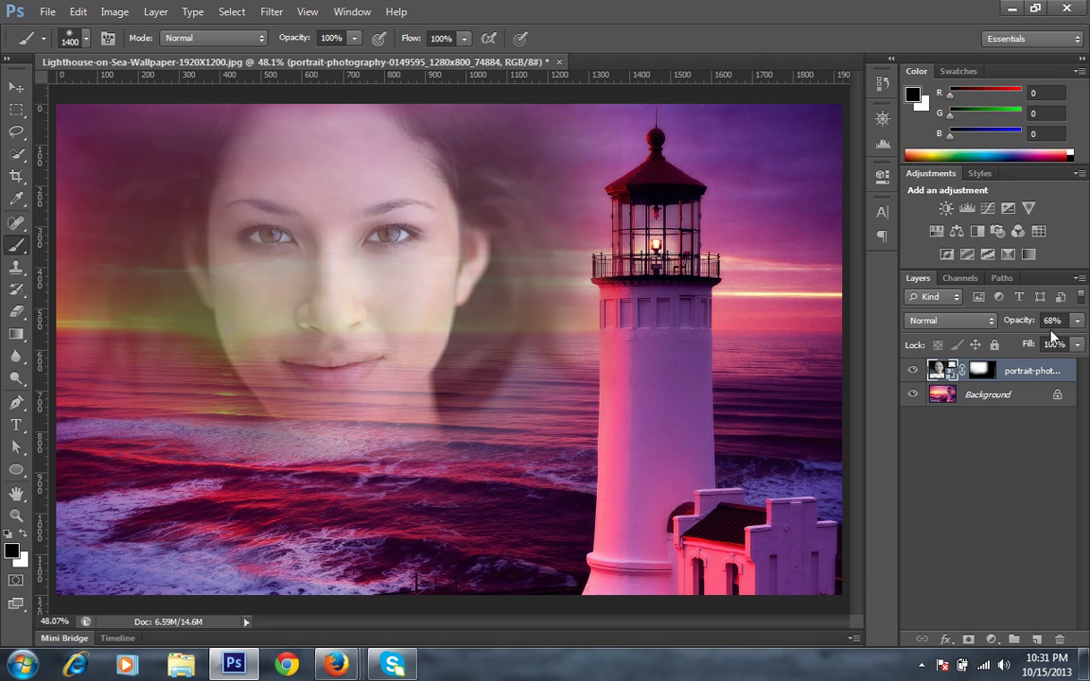
# - Add a Color Balance adjustment layer and clip it to the portrait layer with Ctrl+Alt+G
pyautogui.click(992, 639)
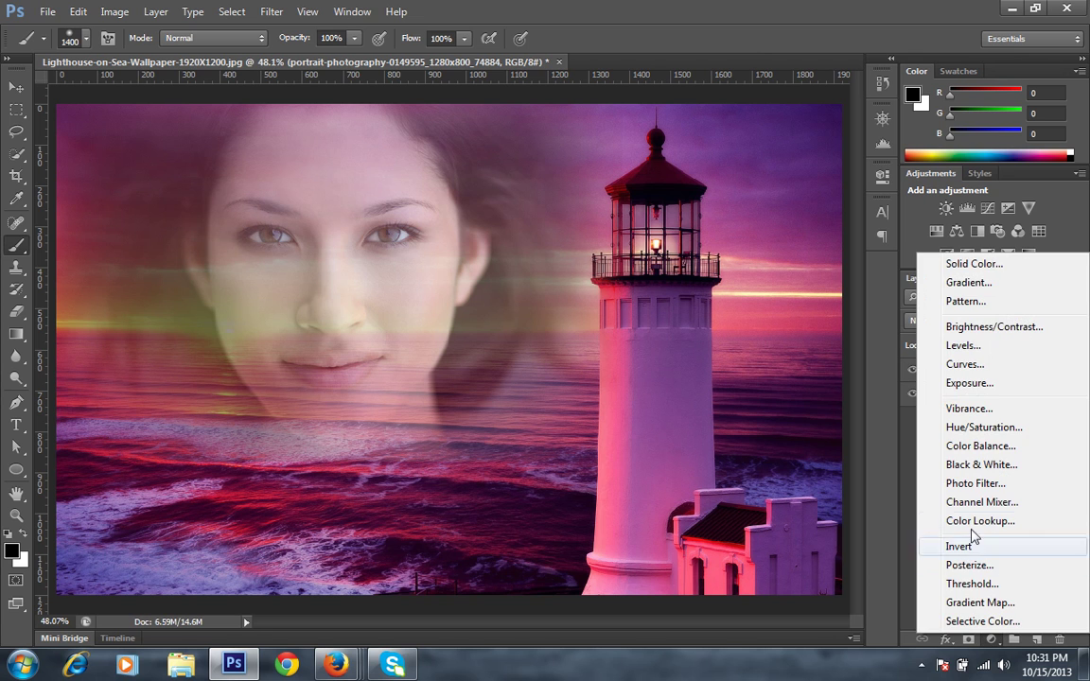
pyautogui.click(981, 446)
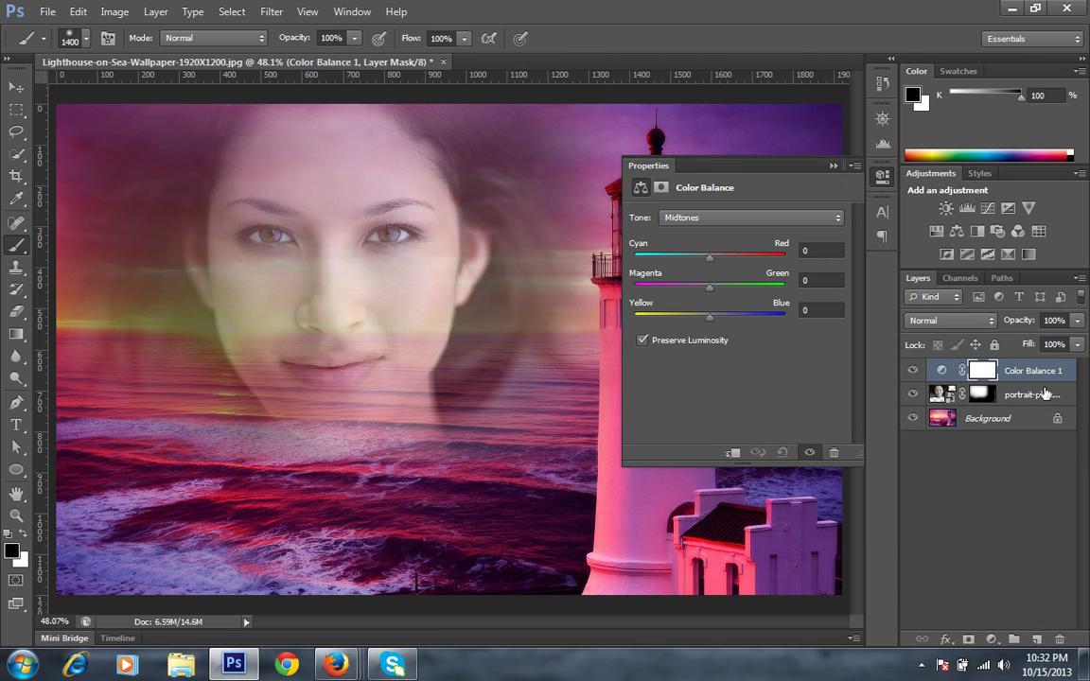
pyautogui.moveTo(1045, 393)
pyautogui.mouseDown()
pyautogui.moveTo(1047, 381)
pyautogui.moveTo(1032, 380)
pyautogui.mouseUp()
pyautogui.moveTo(1034, 380); pyautogui.dragTo(1033, 381)
pyautogui.moveTo(1036, 401); pyautogui.dragTo(1029, 380)
pyautogui.moveTo(1029, 380); pyautogui.dragTo(1029, 380)
pyautogui.hotkey('ctrl', 'alt', 'g')
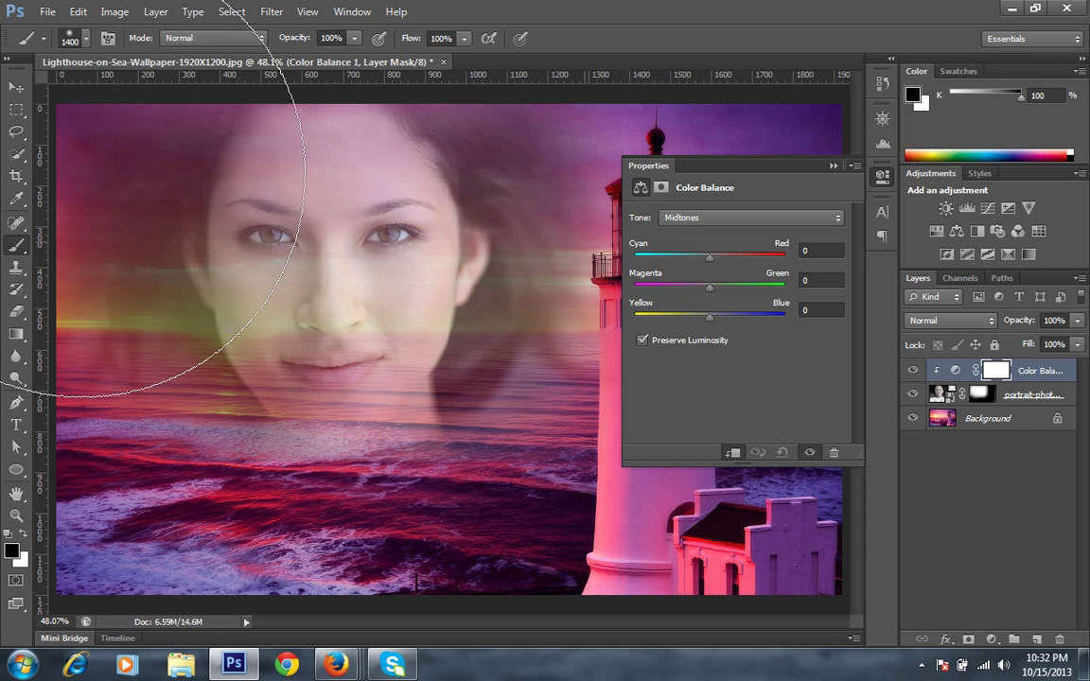
# - Keep Midtones and set Color Balance to Red +31, Magenta -17 and Yellow -10
pyautogui.click(16, 86)
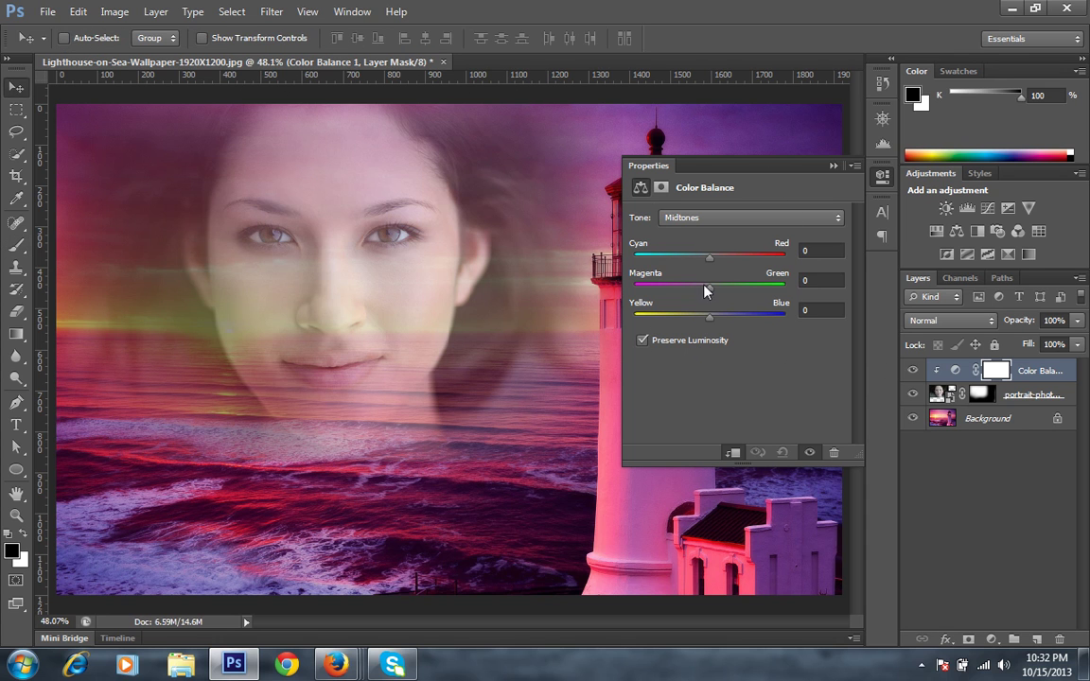
pyautogui.click(703, 227)
pyautogui.click(704, 227)
pyautogui.moveTo(710, 263); pyautogui.dragTo(735, 269)
pyautogui.moveTo(710, 288); pyautogui.dragTo(702, 324)
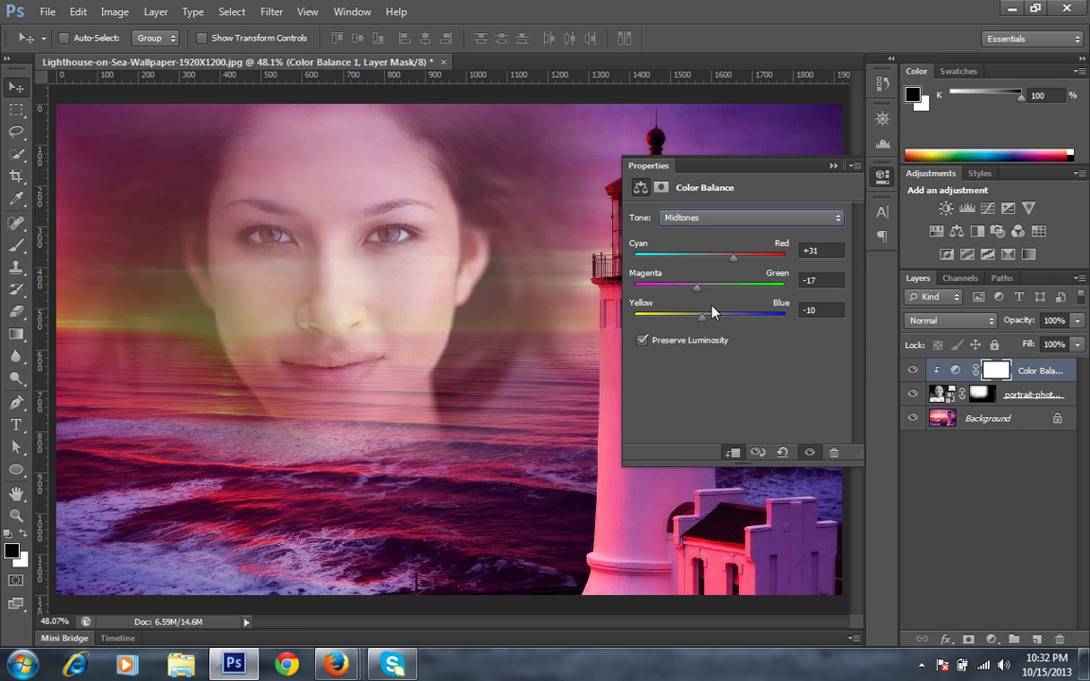
# - Collapse the Color Balance properties and toggle the adjustment's visibility to compare
pyautogui.click(833, 167)
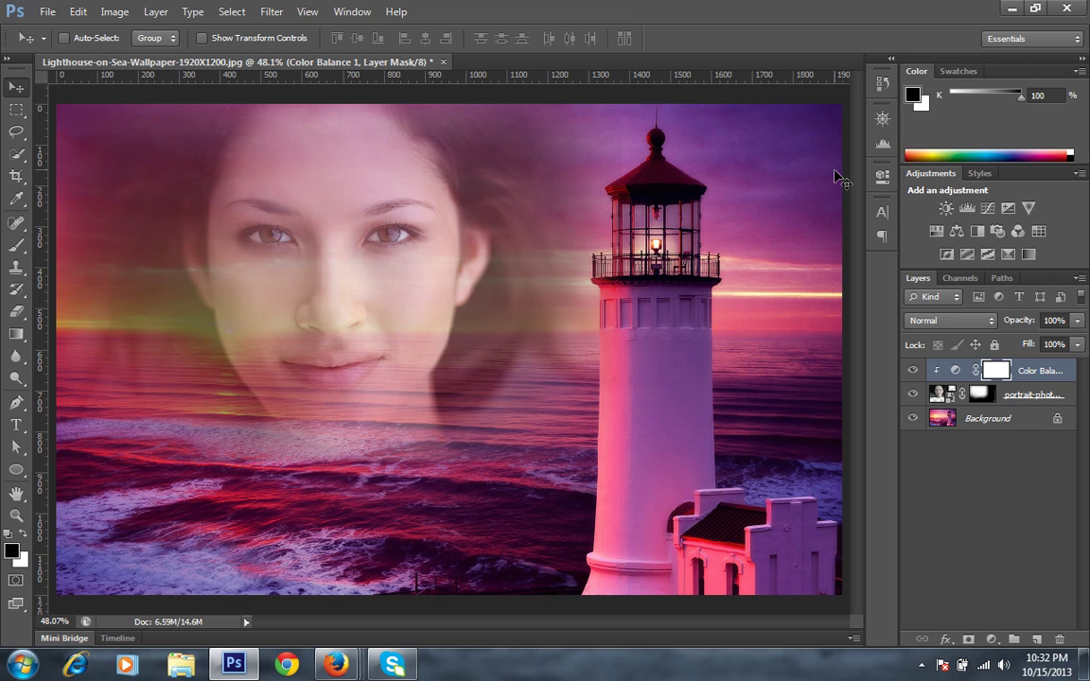
pyautogui.click(912, 371)
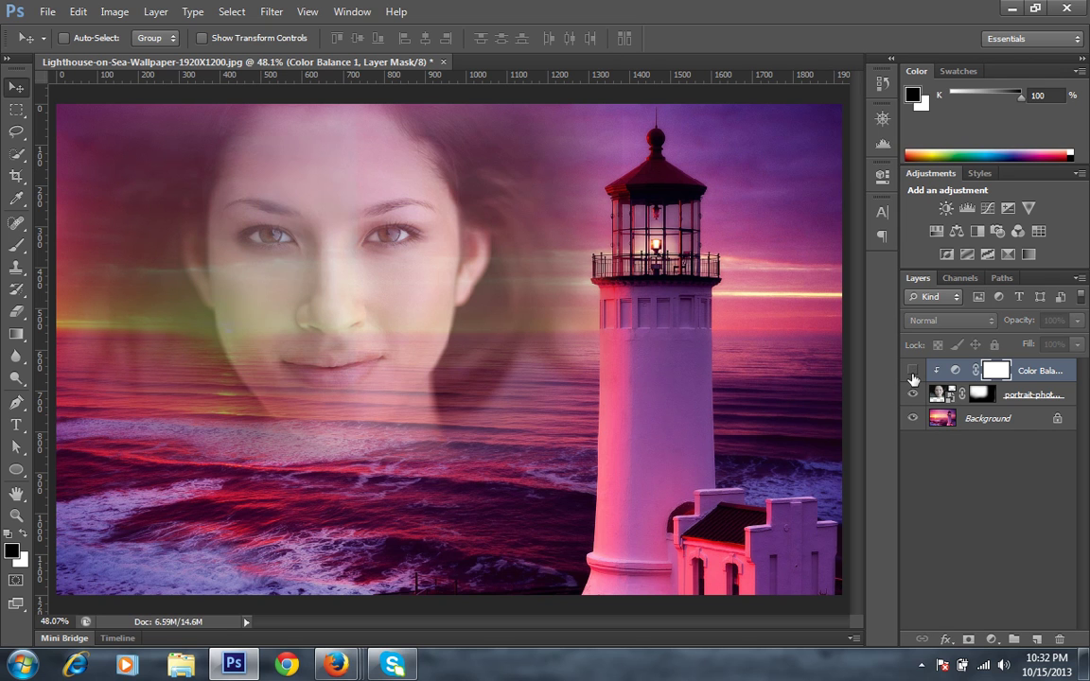
pyautogui.click(912, 371)
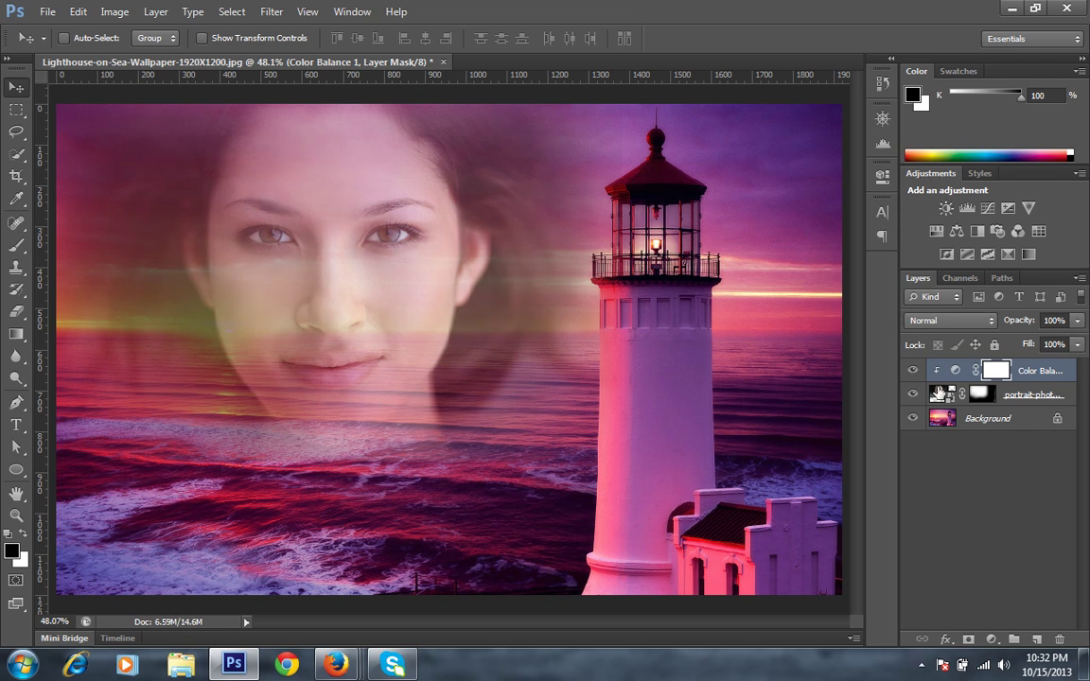